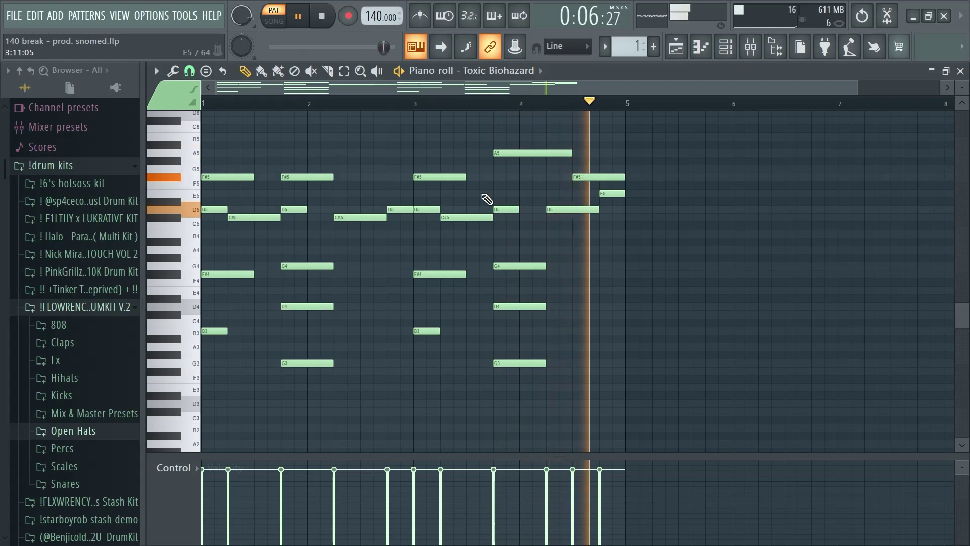
Stop the Toxic Biohazard playback, switch to the Lead - KaibaKorp pattern and play it through
key("space")
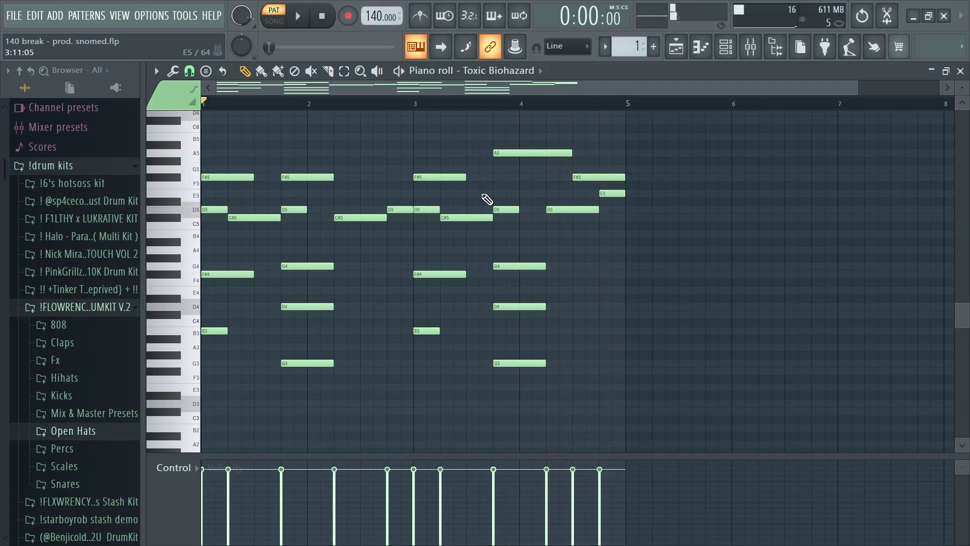
key("KP_Add")
key("KP_Add")
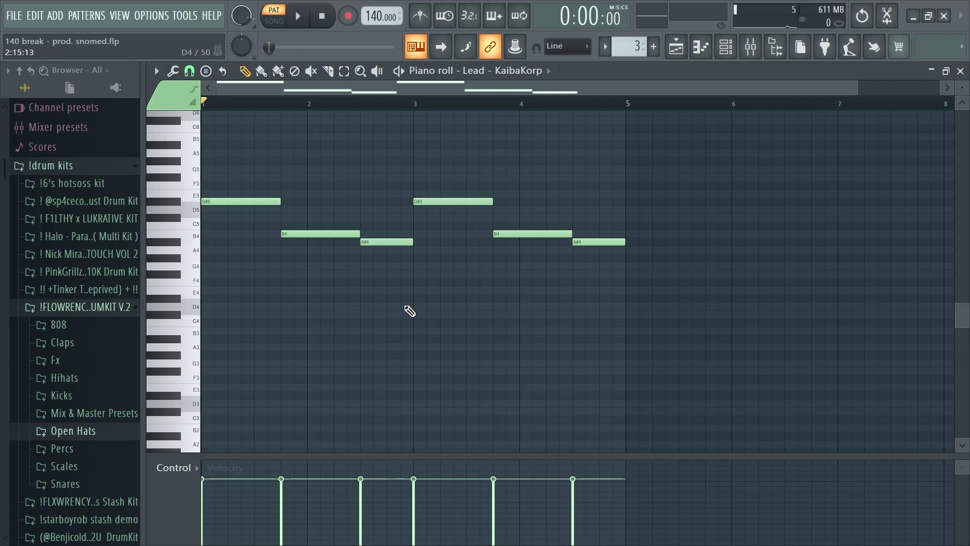
key("space")
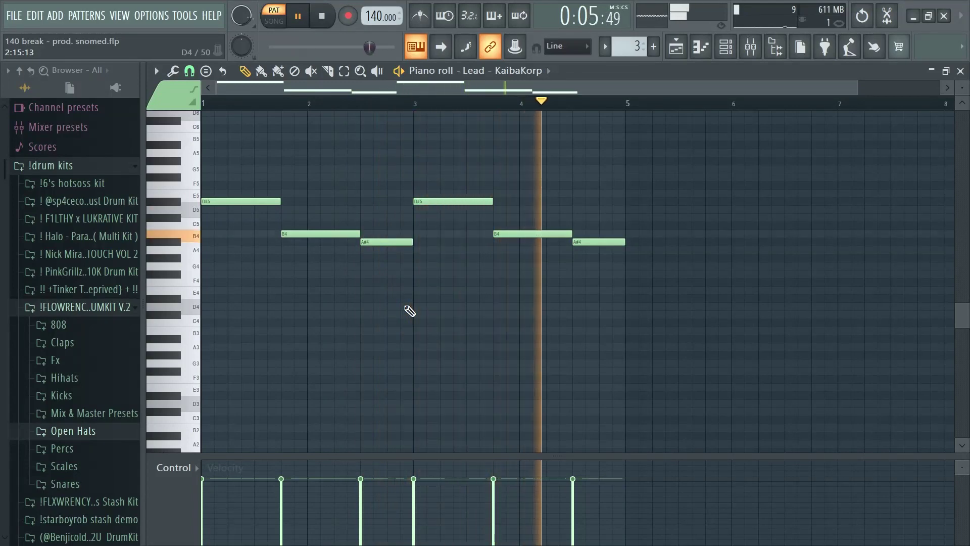
key("space")
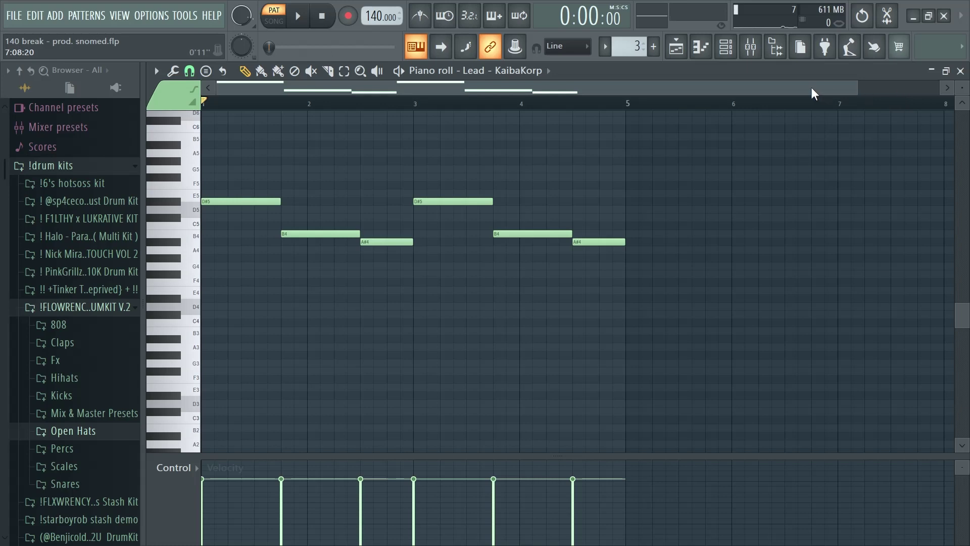
Switch to the Xpand!2 pattern, inspect the Portal effect on mixer Insert 2, and play the pattern through
key("KP_Subtract")
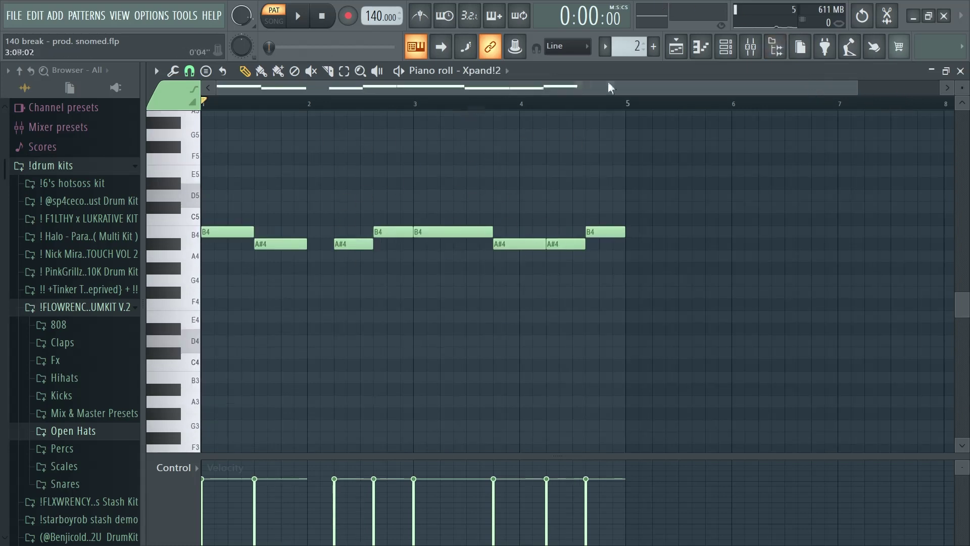
left_click(750, 47)
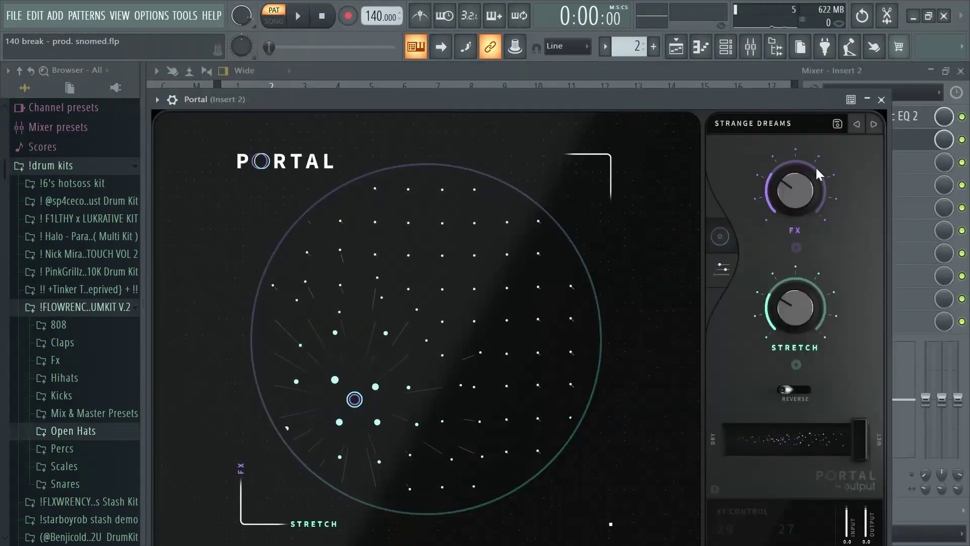
left_click(881, 100)
key("space")
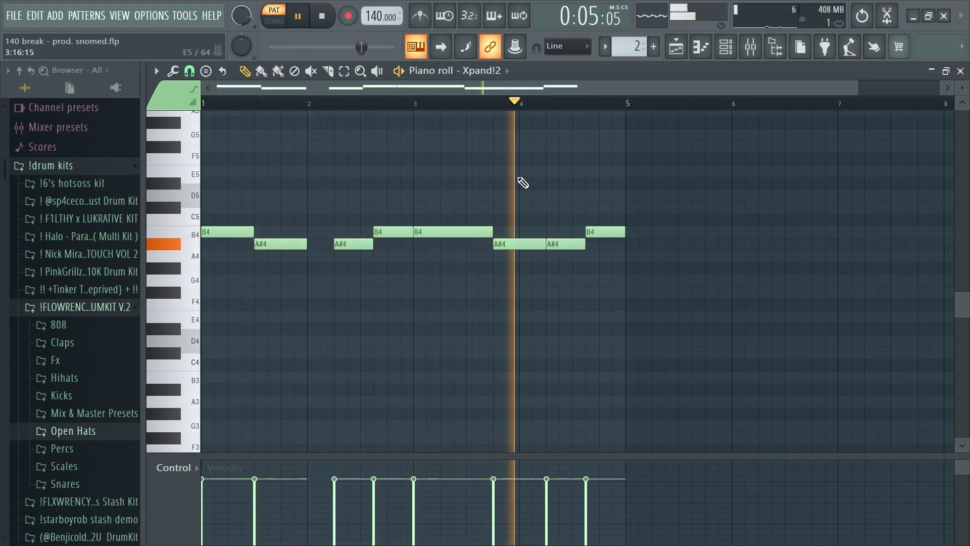
key("space")
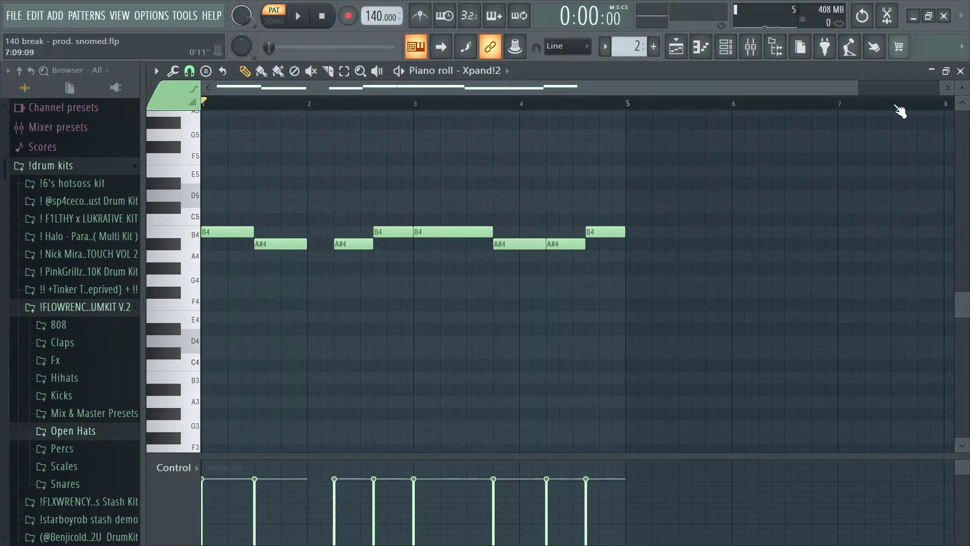
Open the aevy 808 [fya spinz] pattern from playlist Track 4 in the piano roll and play it through
key("F5")
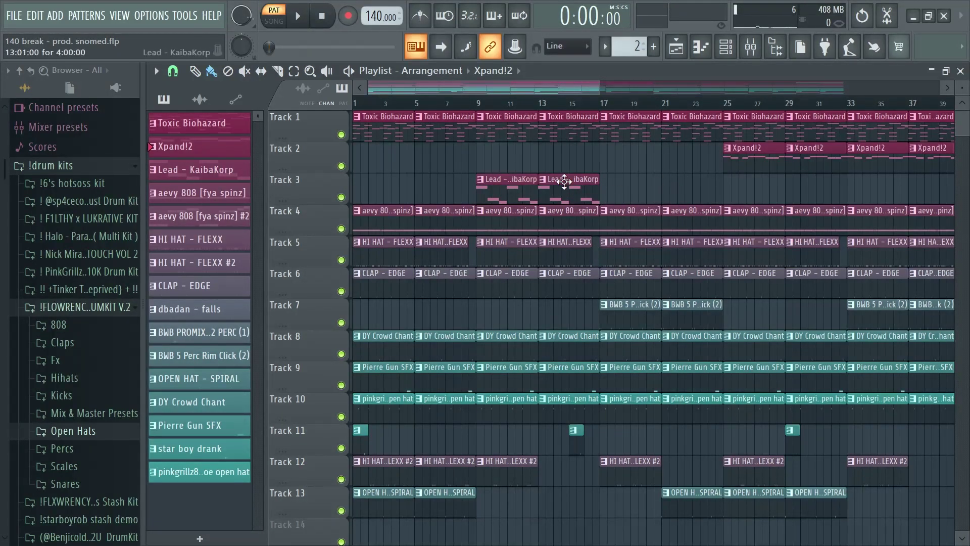
double_click(392, 222)
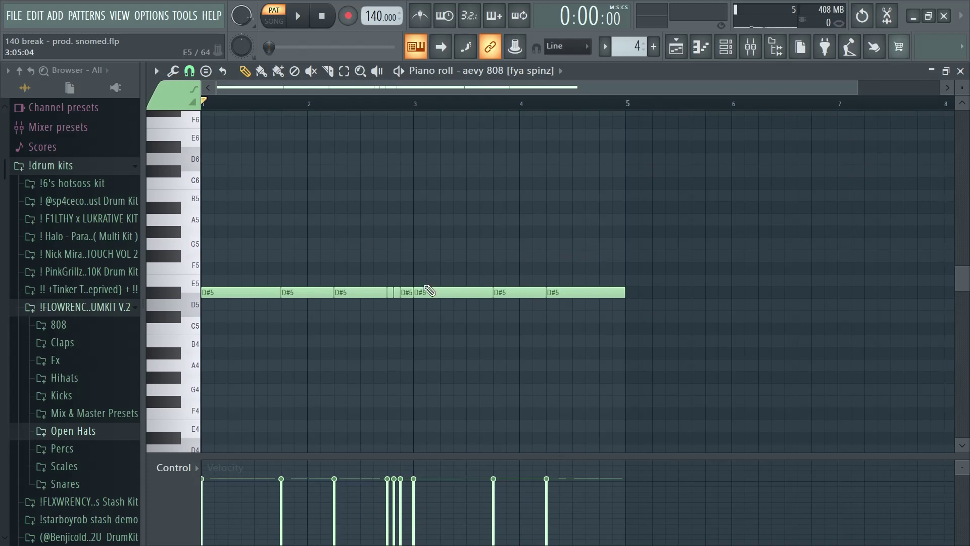
scroll(398, 259, "down", 3)
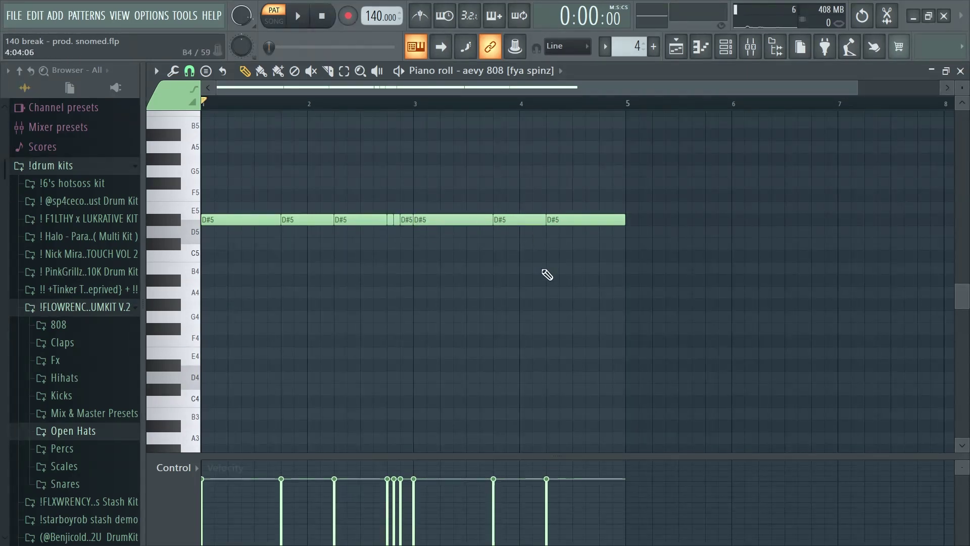
key("space")
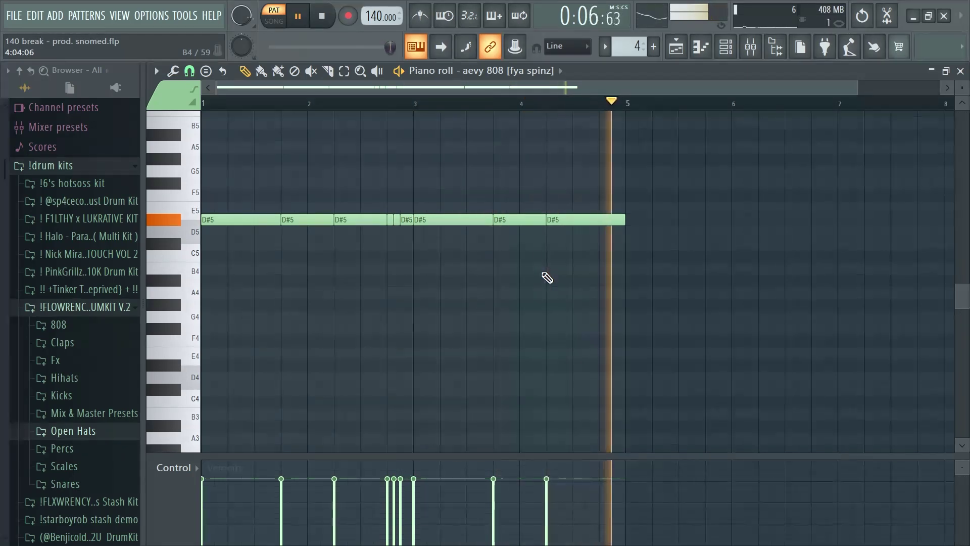
key("space")
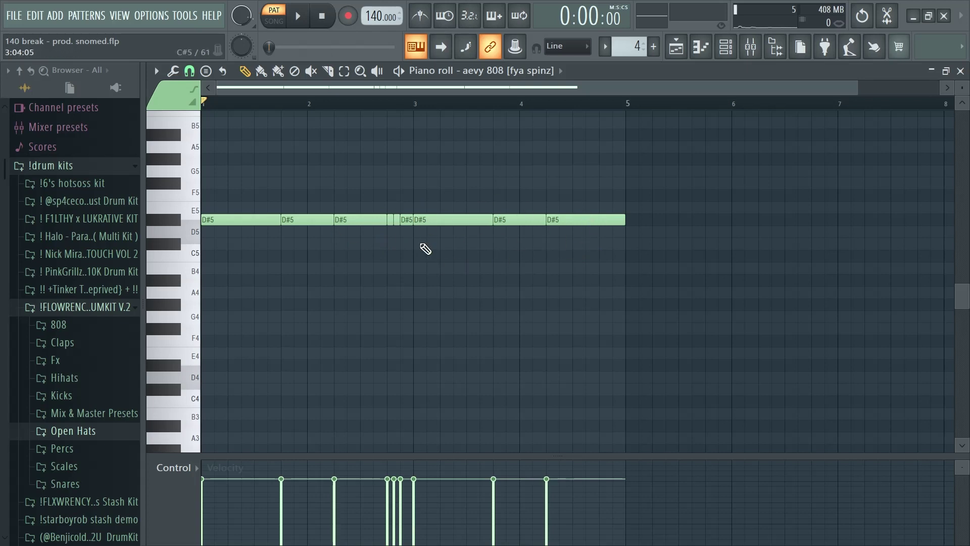
Play back the HI HAT - FLEXX pattern followed by the CLAP - EDGE pattern in the piano roll
key("KP_Add")
key("KP_Add")
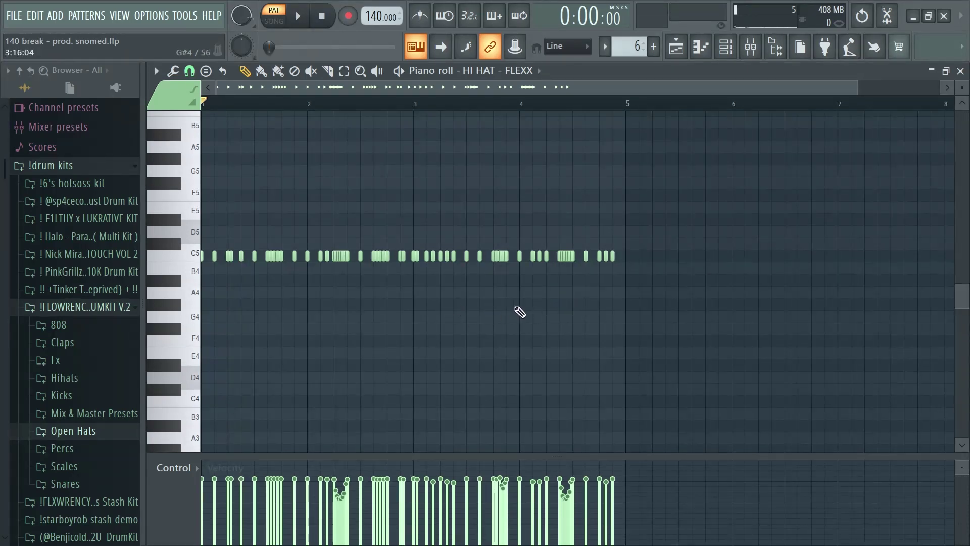
key("space")
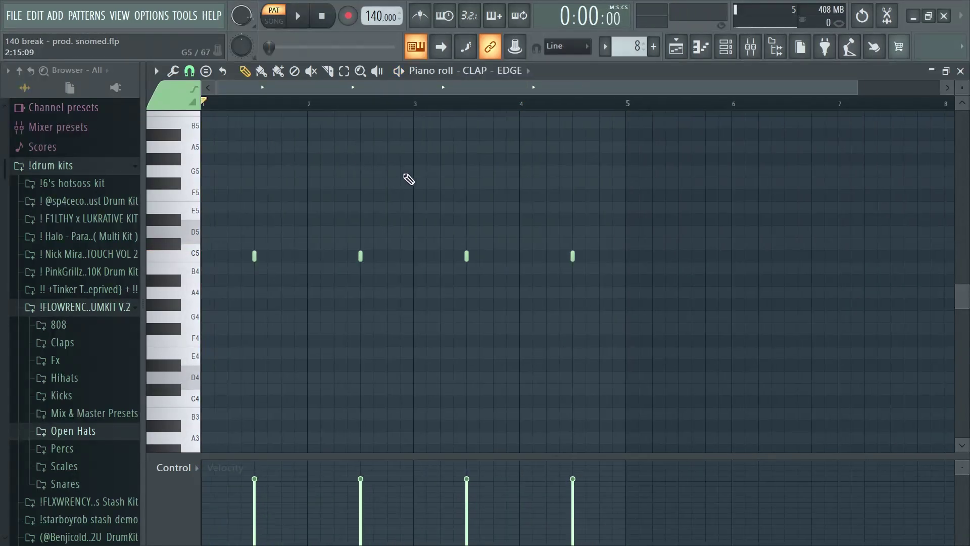
key("space")
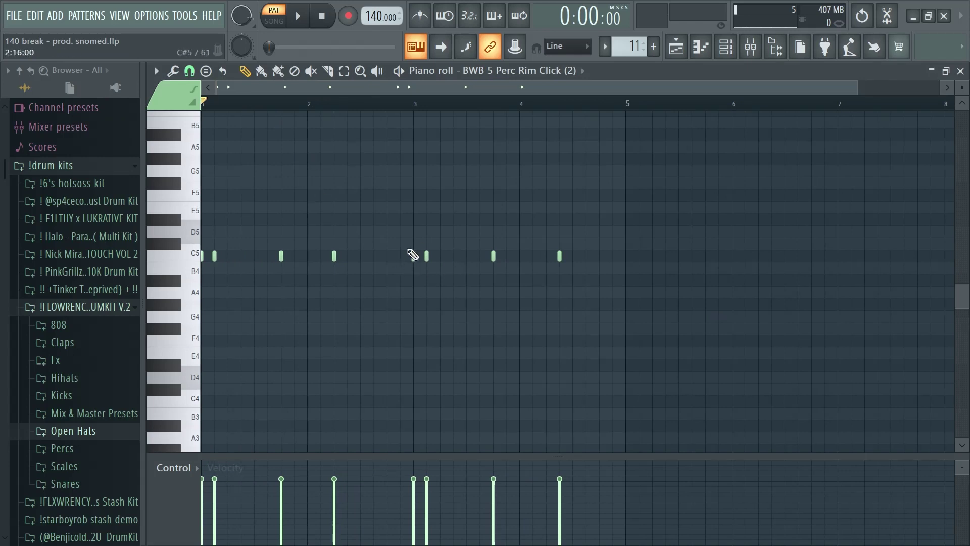
Play back the BWB 5 Perc Rim Click (2), Pierre Gun SFX and pinkgrillz88 - loesoe open hat patterns
key("space")
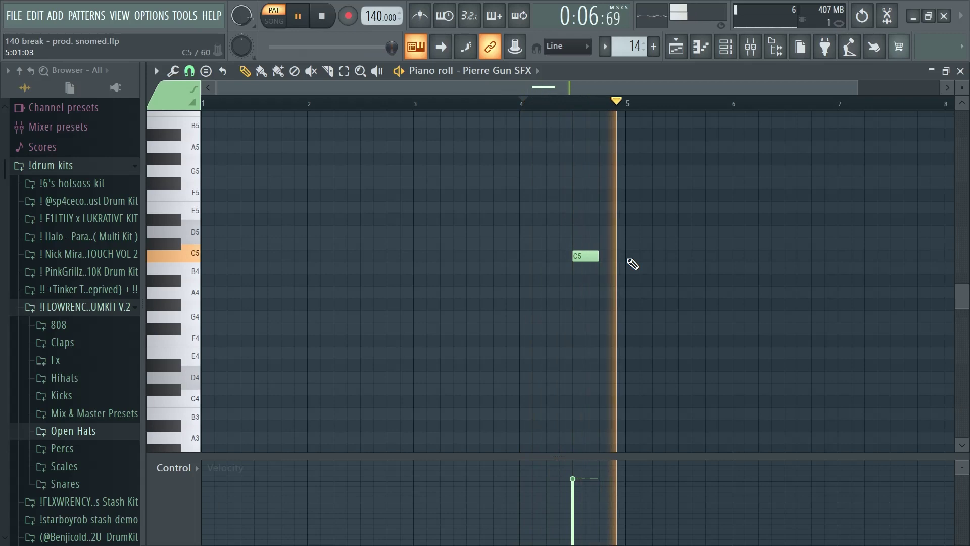
key("space")
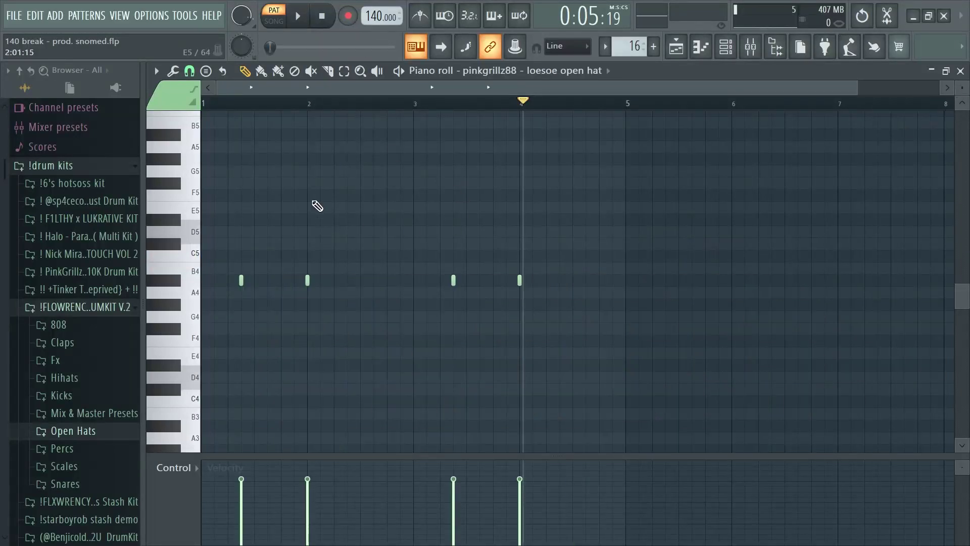
key("space")
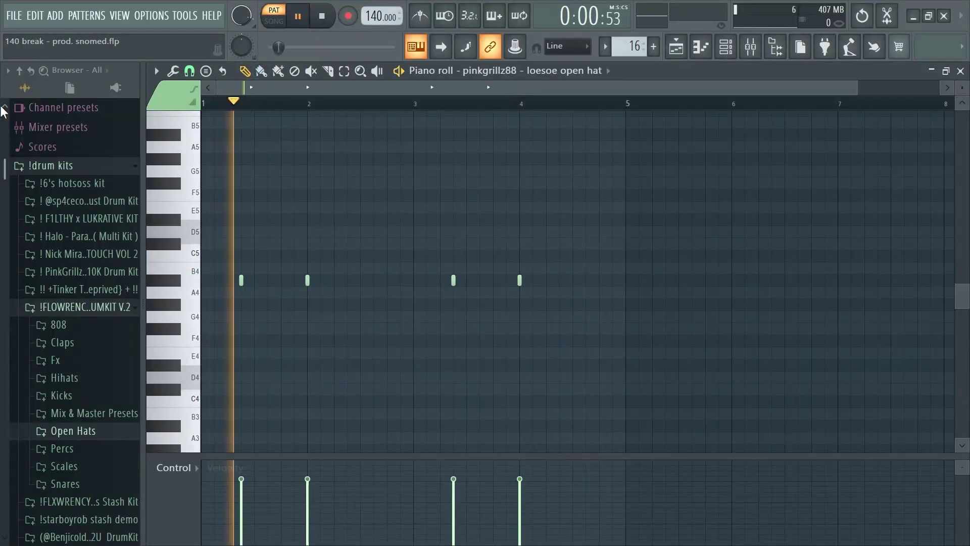
key("space")
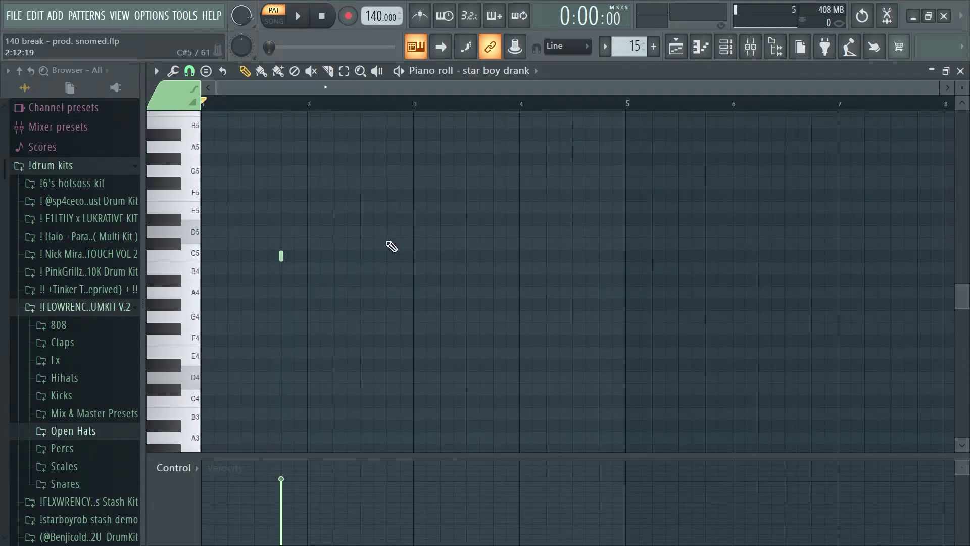
Play back the star boy drank pattern, followed by the HI HAT - FLEXX #2 pattern
key("space")
key("space")
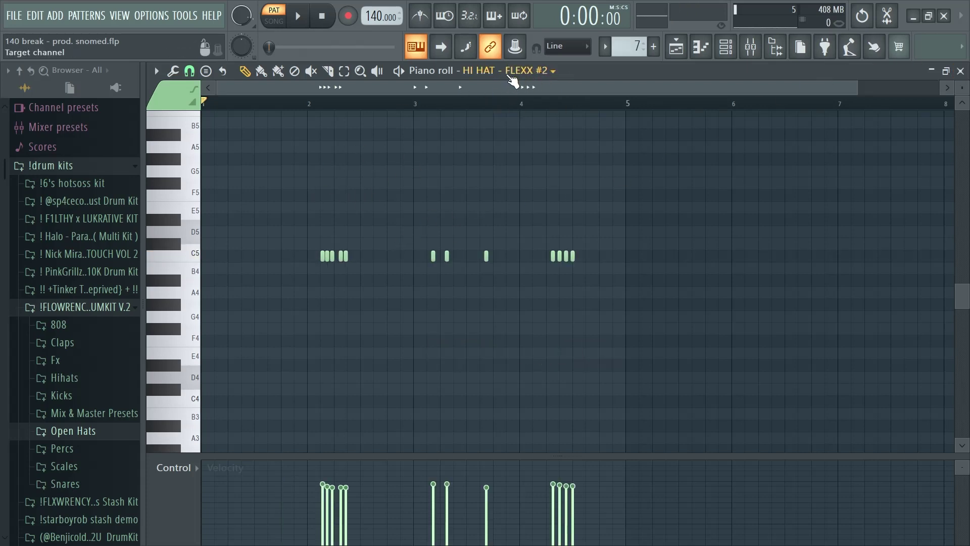
left_click(511, 72)
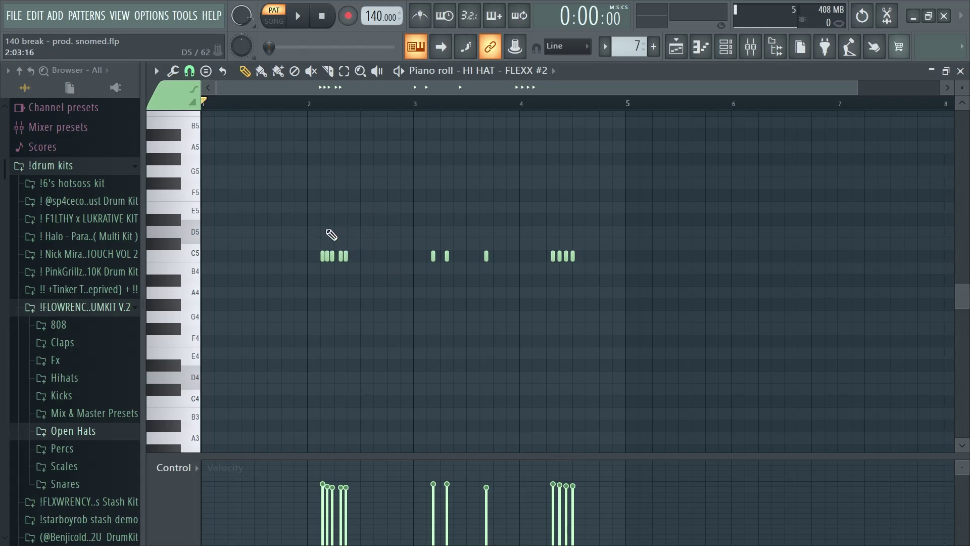
key("space")
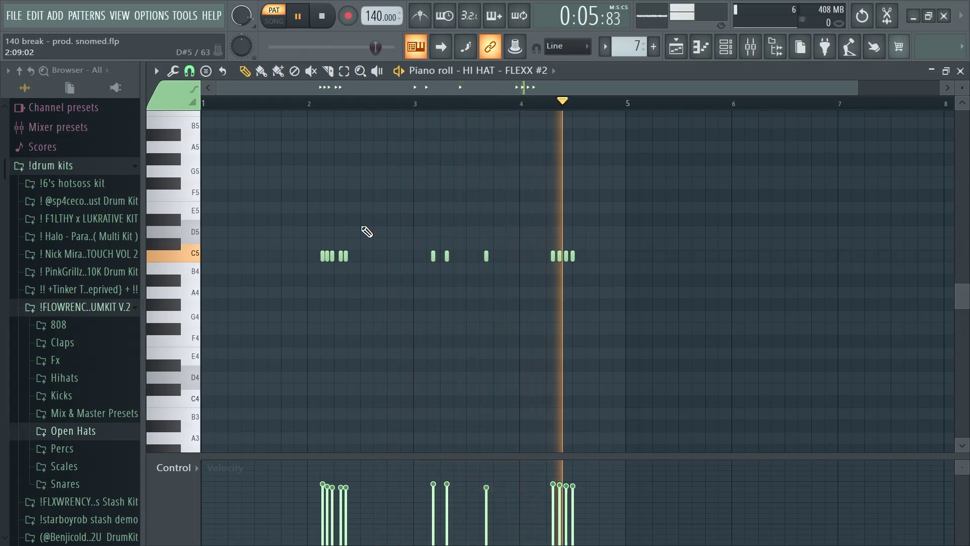
key("space")
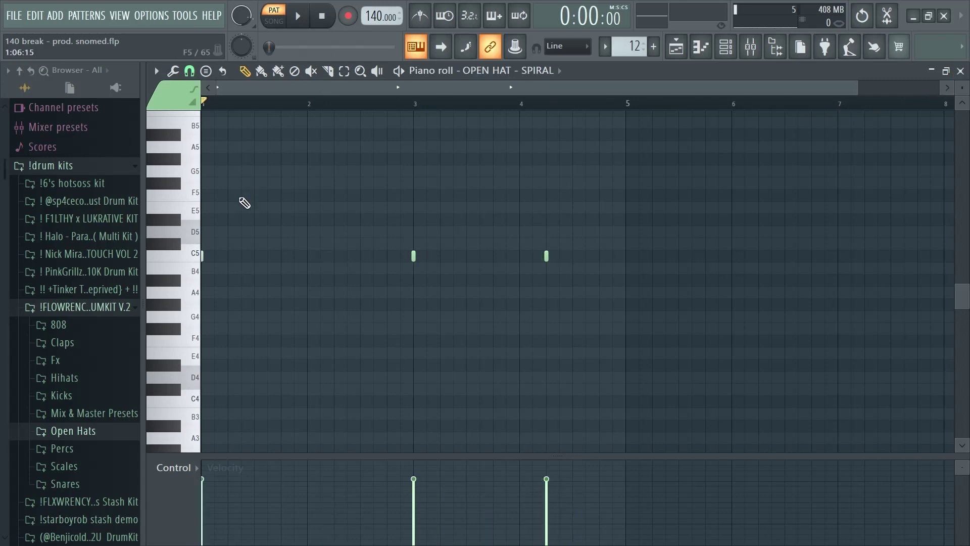
Play back the OPEN HAT - SPIRAL pattern and return to the playlist arrangement
key("space")
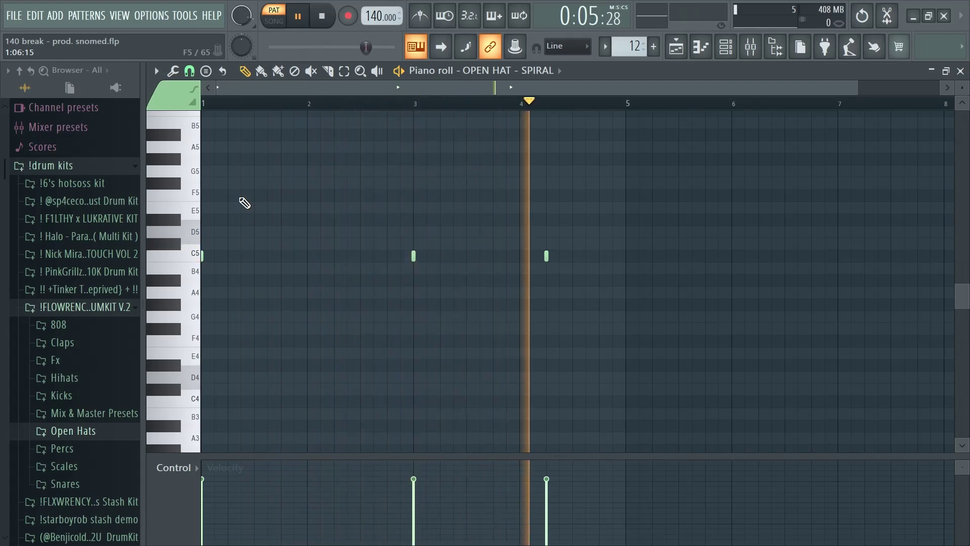
key("space")
key("F5")
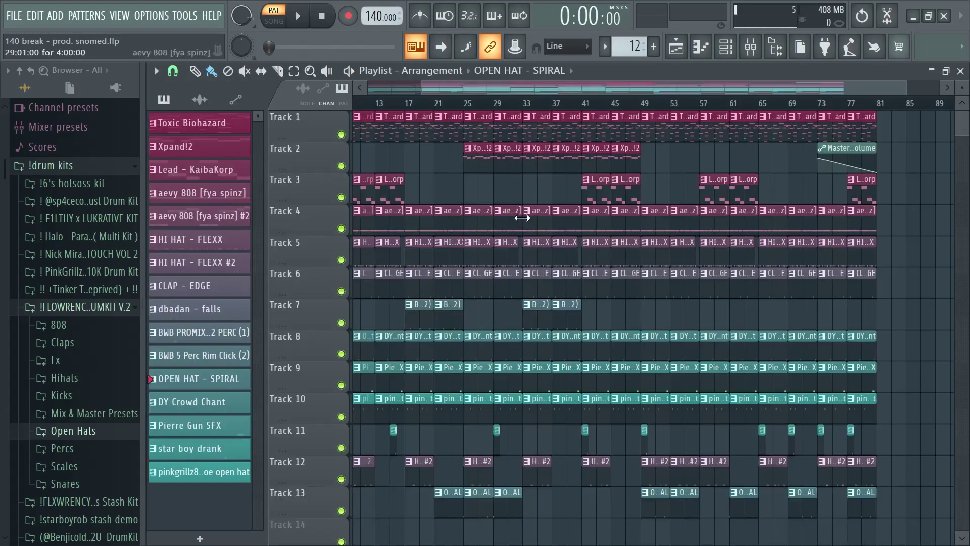